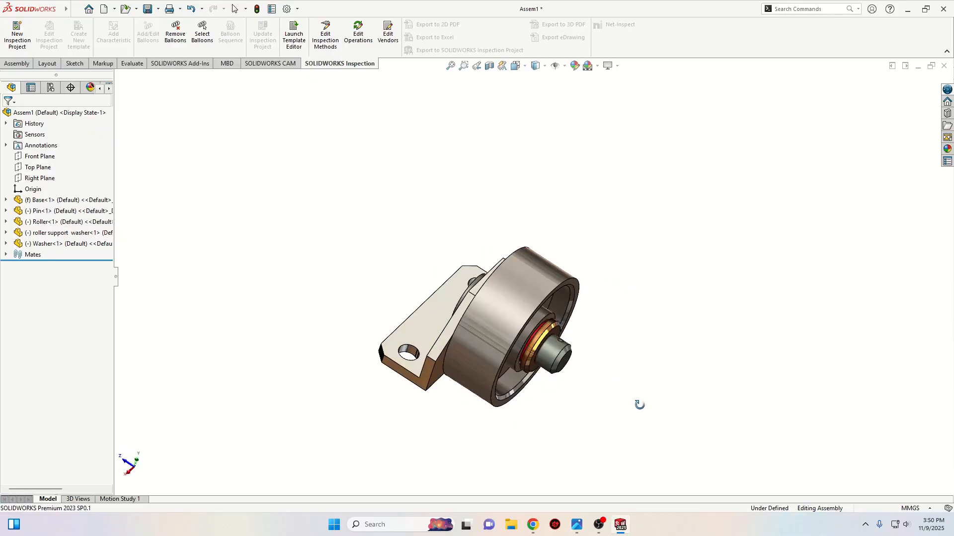
- Create a new part document and apply the Plain White scene as its background
{"action": "left_click", "coordinate": [108, 10]}
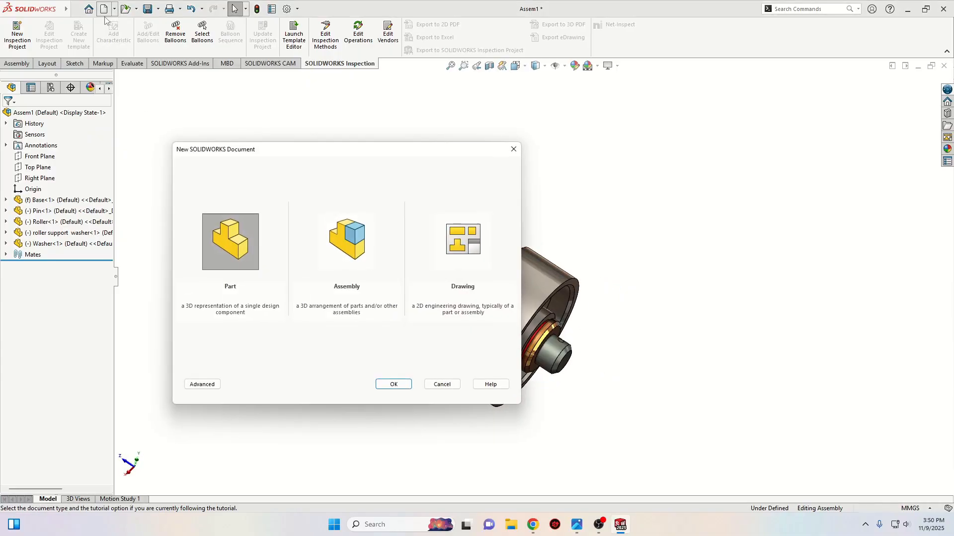
{"action": "left_click", "coordinate": [393, 386]}
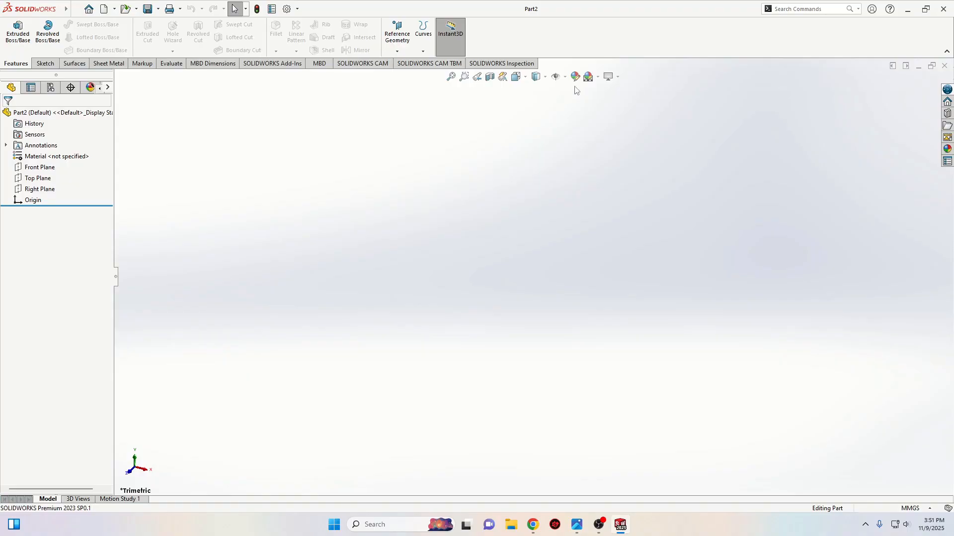
{"action": "left_click", "coordinate": [608, 76]}
{"action": "left_click", "coordinate": [597, 77]}
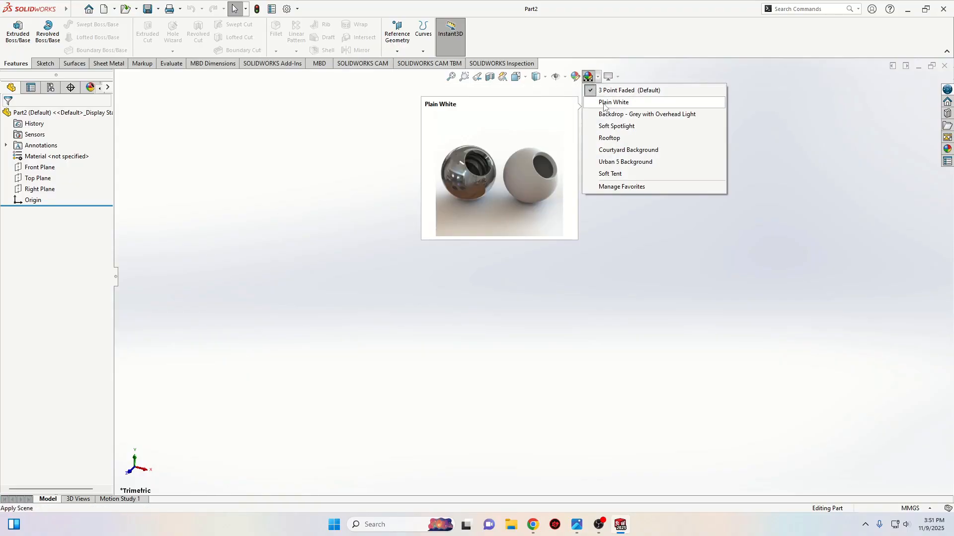
{"action": "left_click", "coordinate": [604, 103]}
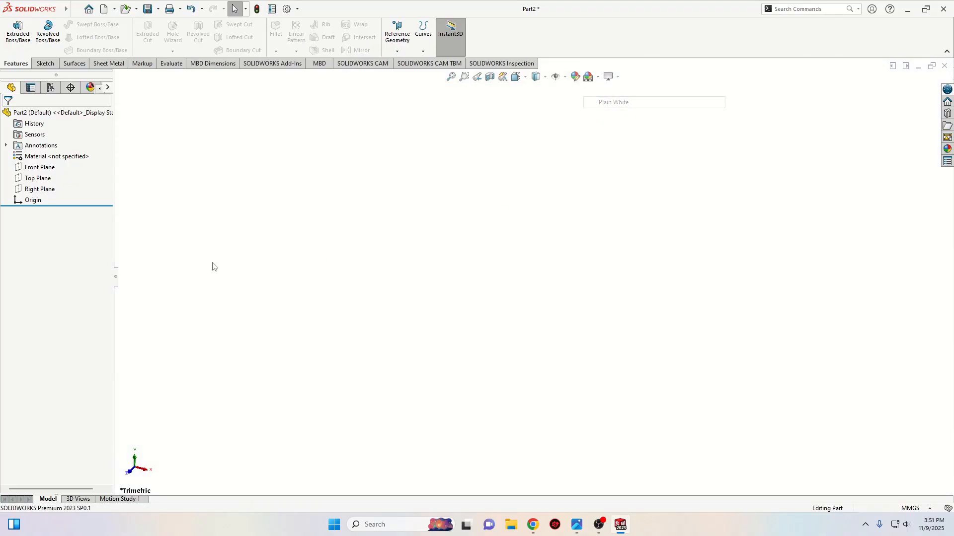
- Start a sketch on the Front Plane and draw a vertical and a horizontal centerline from the origin
{"action": "left_click", "coordinate": [33, 170]}
{"action": "left_click", "coordinate": [41, 155]}
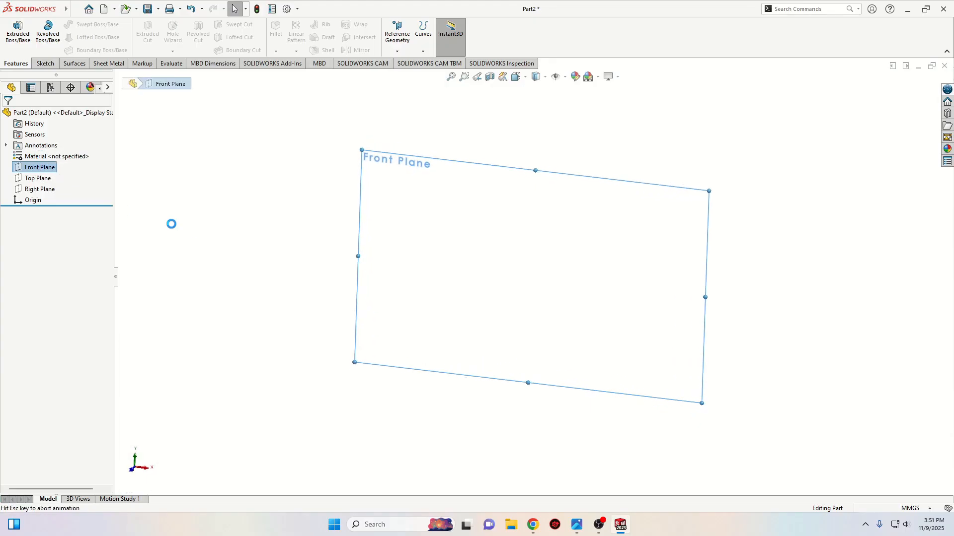
{"action": "mouse_move", "coordinate": [299, 255]}
{"action": "middle_mouse_down", "text": "ctrl"}
{"action": "mouse_move", "coordinate": [185, 288]}
{"action": "mouse_move", "coordinate": [230, 300]}
{"action": "middle_mouse_up", "text": "ctrl"}
{"action": "middle_click_drag", "start_coordinate": [279, 272], "coordinate": [233, 242], "text": "ctrl"}
{"action": "left_click", "coordinate": [75, 25]}
{"action": "left_click", "coordinate": [87, 47]}
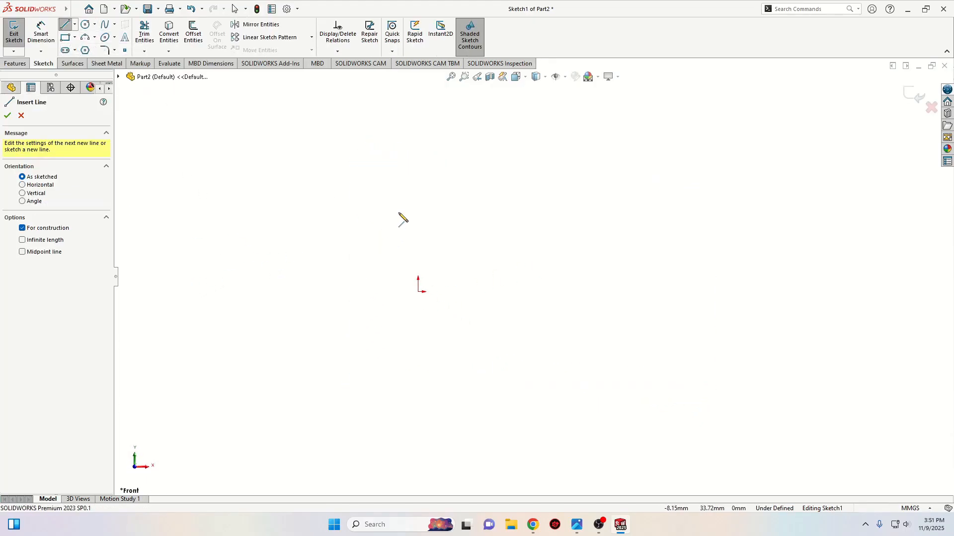
{"action": "left_click_drag", "start_coordinate": [418, 198], "coordinate": [418, 186]}
{"action": "left_click_drag", "start_coordinate": [418, 292], "coordinate": [574, 293]}
{"action": "key", "text": "Escape"}
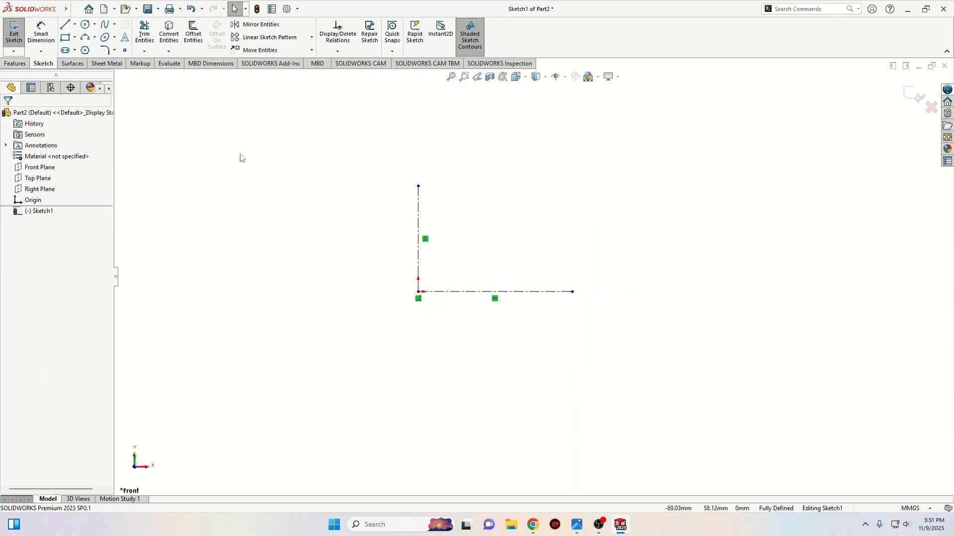
- Sketch the open left half of an I-shaped profile, about 25 mm wide, with both ends on the vertical centerline's axis above the origin
{"action": "left_click", "coordinate": [65, 25]}
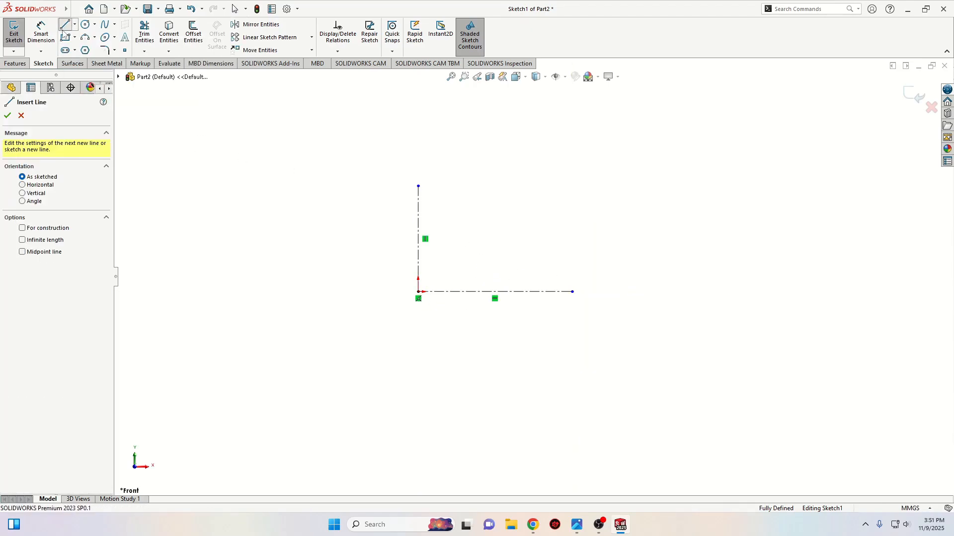
{"action": "left_click", "coordinate": [417, 254]}
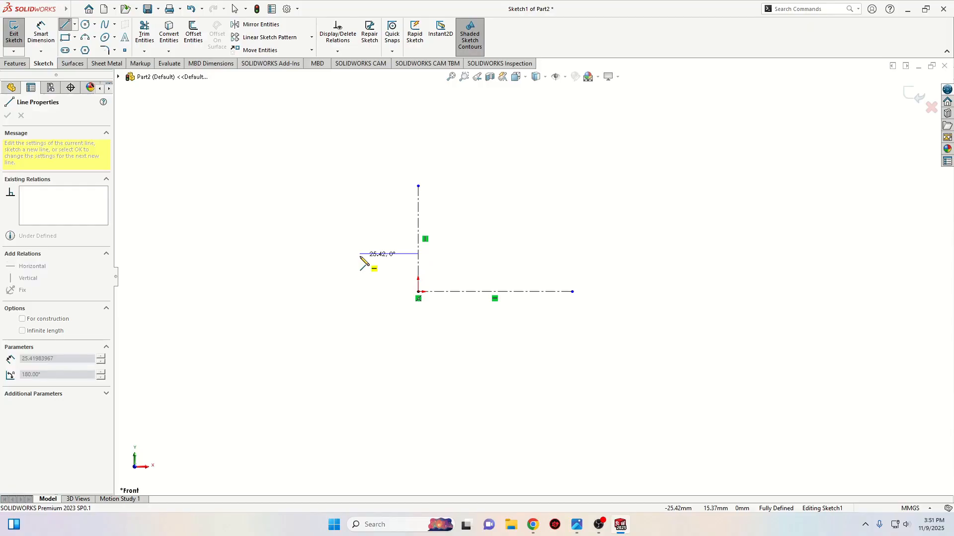
{"action": "left_click", "coordinate": [360, 254]}
{"action": "left_click", "coordinate": [360, 239]}
{"action": "left_click", "coordinate": [403, 239]}
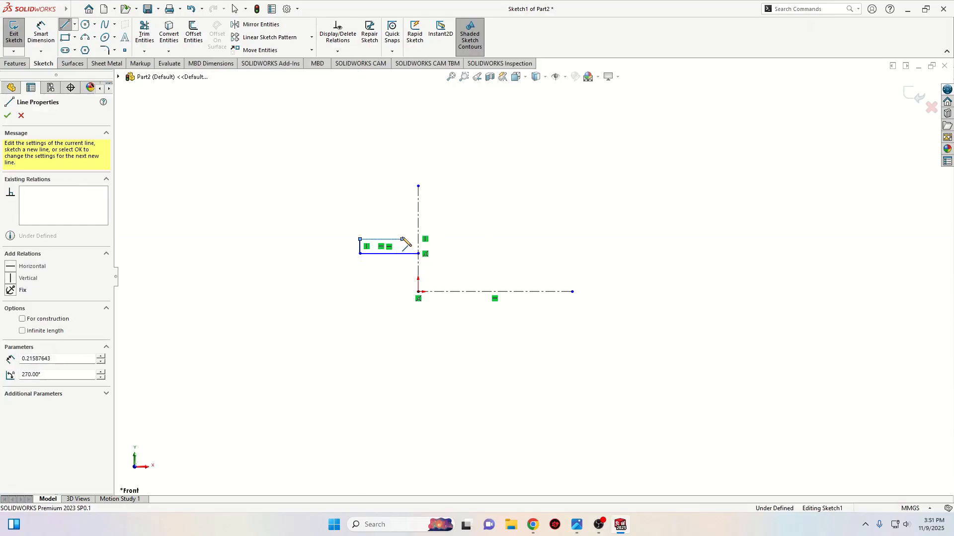
{"action": "left_click", "coordinate": [403, 195]}
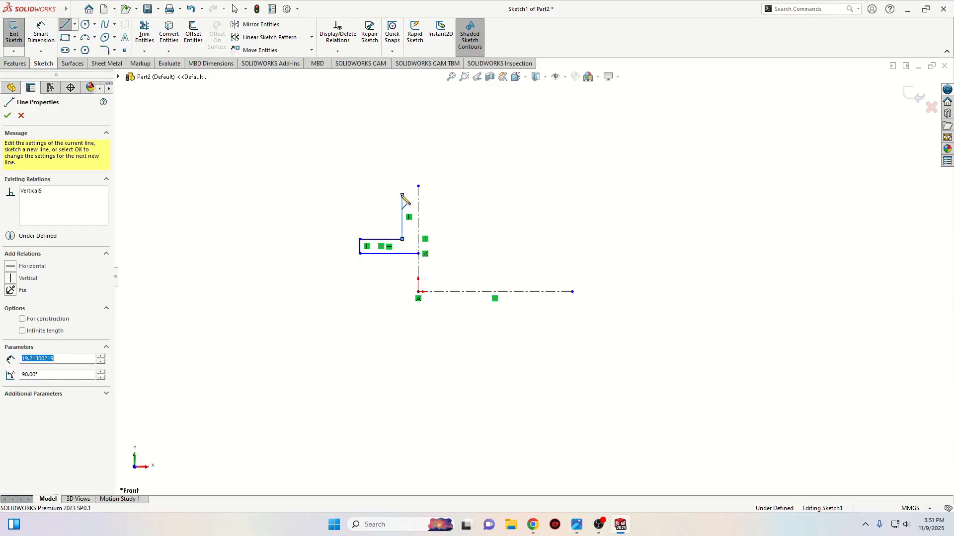
{"action": "left_click", "coordinate": [360, 195]}
{"action": "left_click", "coordinate": [360, 175]}
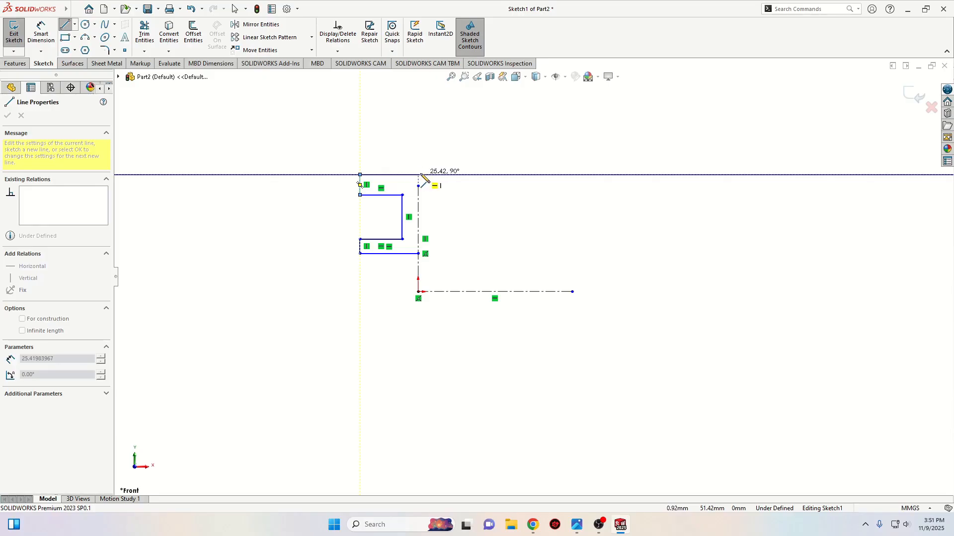
{"action": "left_click", "coordinate": [418, 175]}
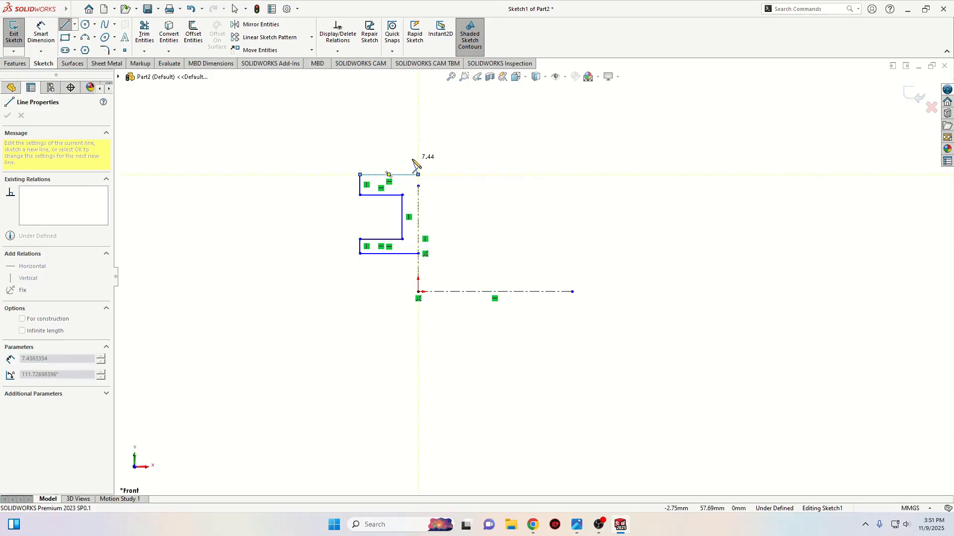
{"action": "key", "text": "Escape"}
{"action": "key", "text": "Escape"}
- Mirror the half profile about the vertical centerline to complete the I-shaped section
{"action": "mouse_move", "coordinate": [322, 166]}
{"action": "left_mouse_down"}
{"action": "mouse_move", "coordinate": [462, 258]}
{"action": "mouse_move", "coordinate": [349, 162]}
{"action": "mouse_move", "coordinate": [336, 183]}
{"action": "left_mouse_up"}
{"action": "left_click", "coordinate": [471, 292], "text": "ctrl"}
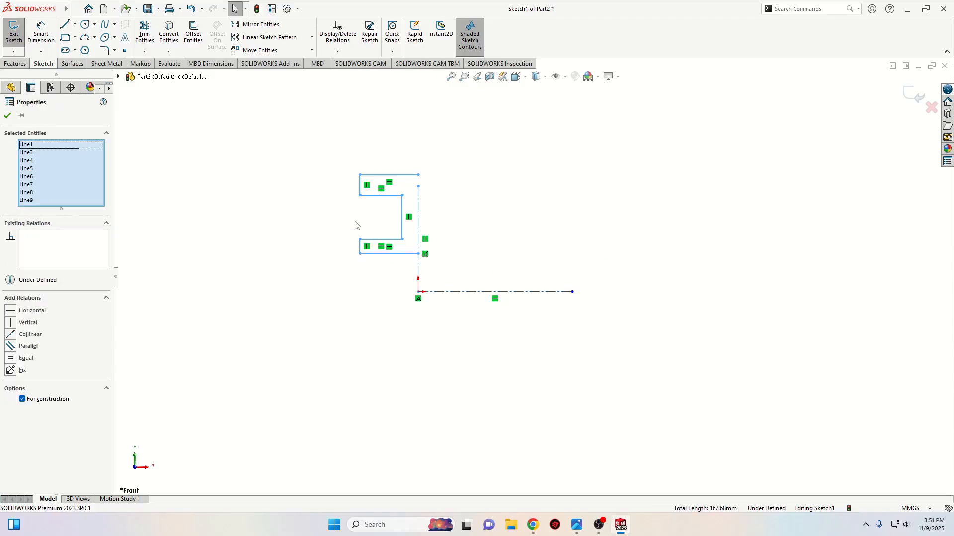
{"action": "left_click", "coordinate": [262, 24]}
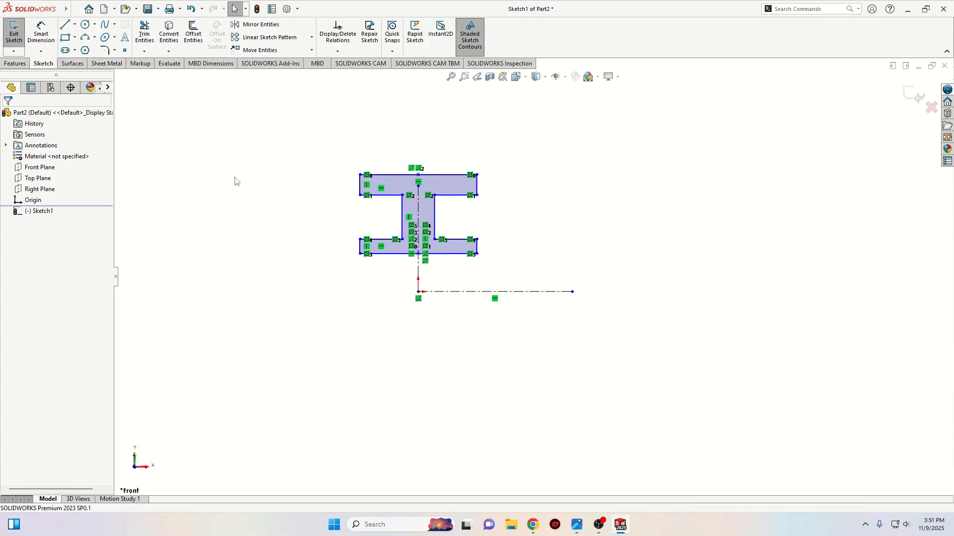
- Make the left end edges of the upper and lower flanges collinear and equal in length
{"action": "left_click", "coordinate": [360, 246]}
{"action": "left_click", "coordinate": [362, 182], "text": "ctrl"}
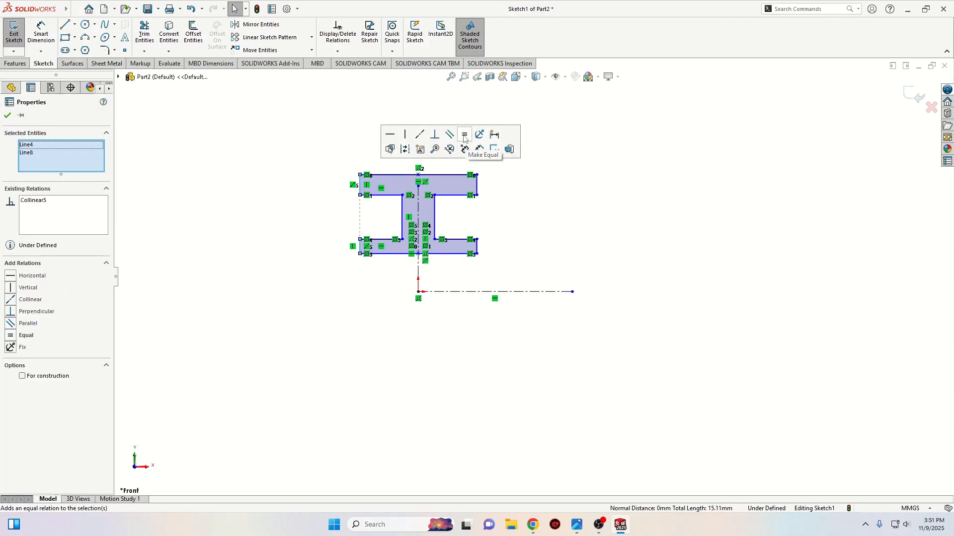
{"action": "left_click", "coordinate": [465, 135]}
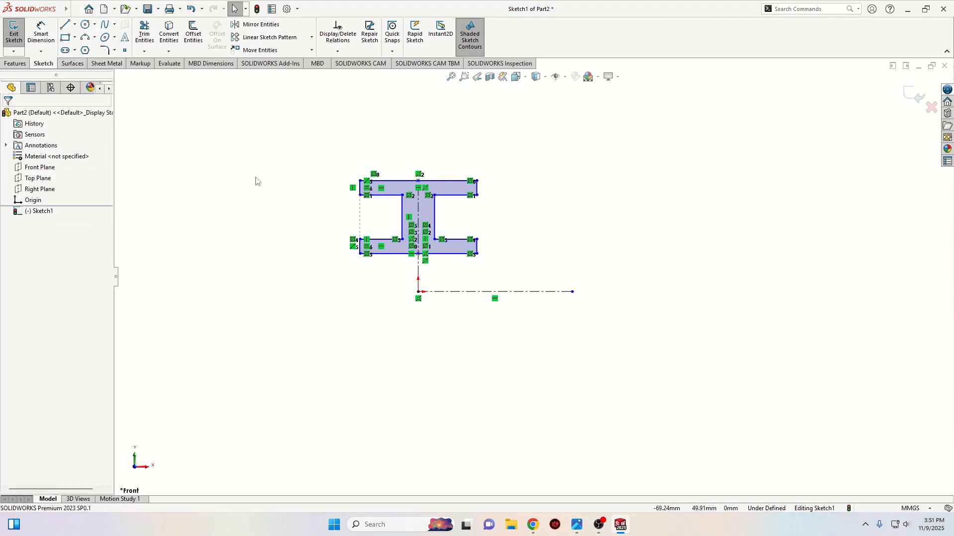
- Dimension the overall width of the upper flange as 27 mm
{"action": "left_click", "coordinate": [40, 33]}
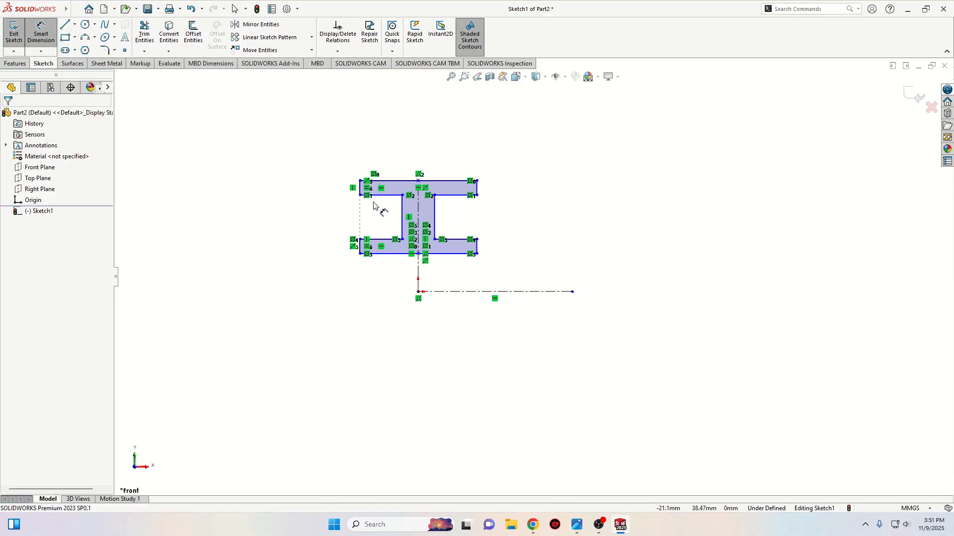
{"action": "left_click", "coordinate": [412, 182]}
{"action": "left_click", "coordinate": [408, 147]}
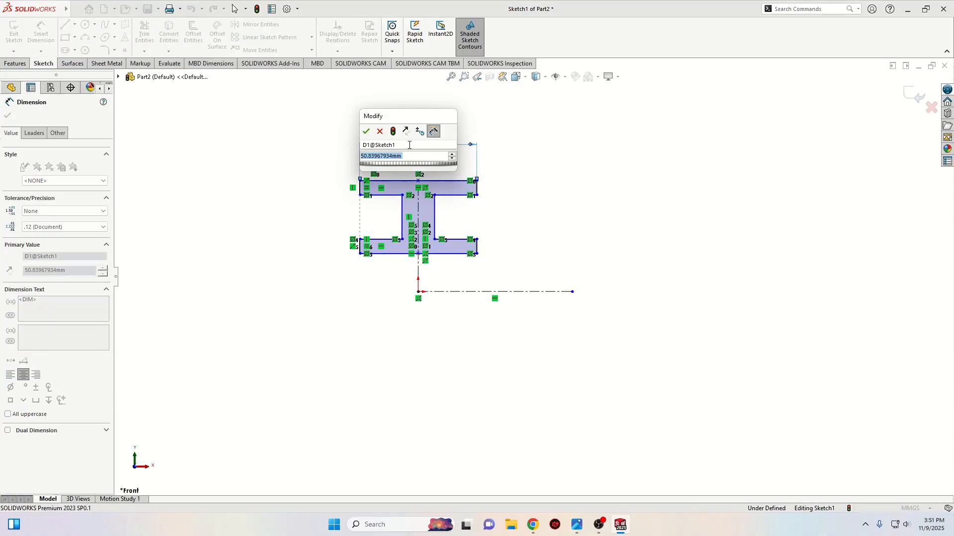
{"action": "type", "text": "27"}
{"action": "key", "text": "Return"}
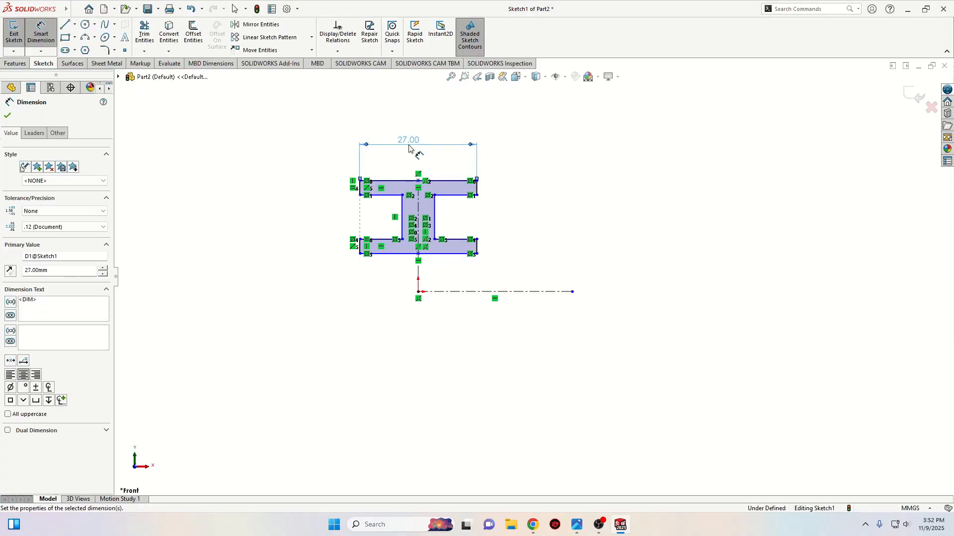
- Dimension the thickness between the two vertical web edges as 7 mm
{"action": "left_click", "coordinate": [403, 220]}
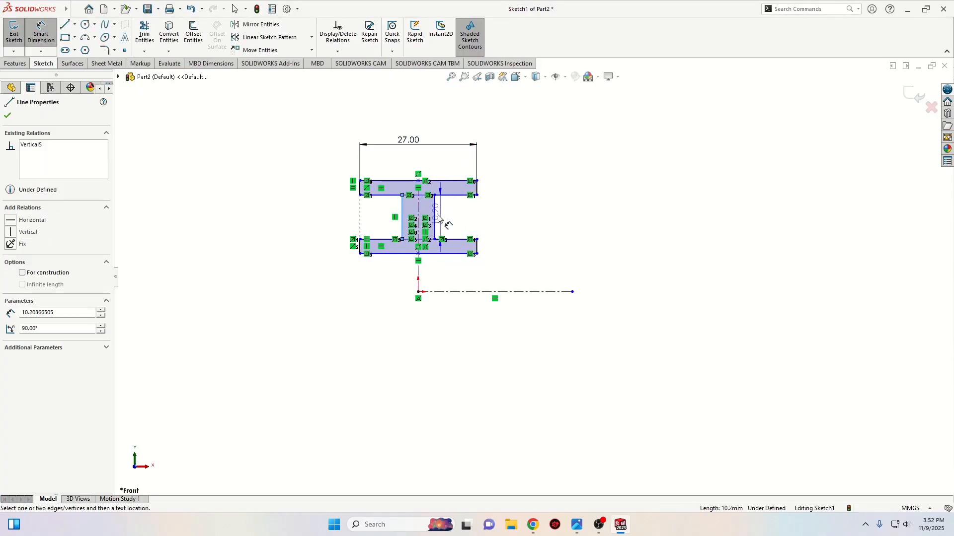
{"action": "left_click", "coordinate": [435, 219]}
{"action": "left_click", "coordinate": [421, 163]}
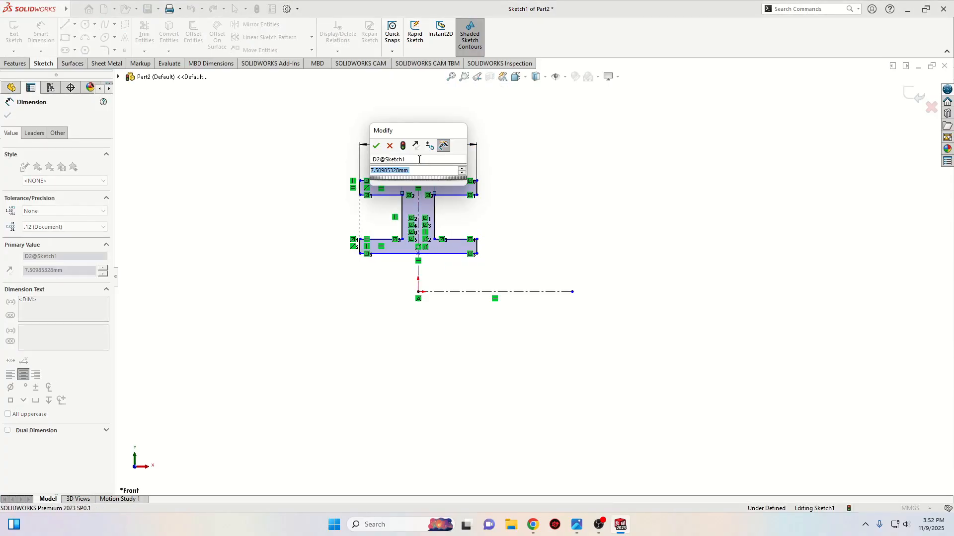
{"action": "type", "text": "7"}
{"action": "key", "text": "Return"}
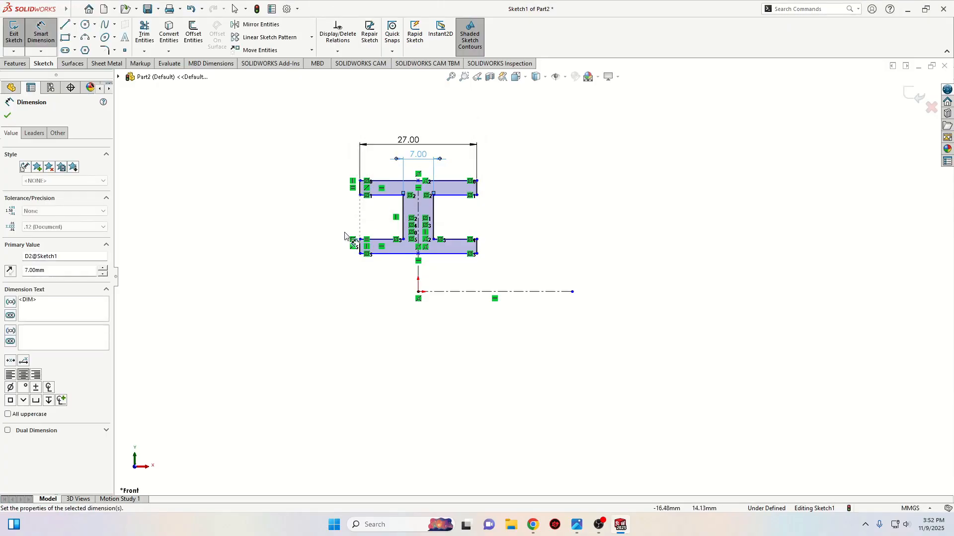
- Add a 70 mm diametric dimension from the profile's uppermost edge about the horizontal centerline
{"action": "left_click", "coordinate": [567, 292]}
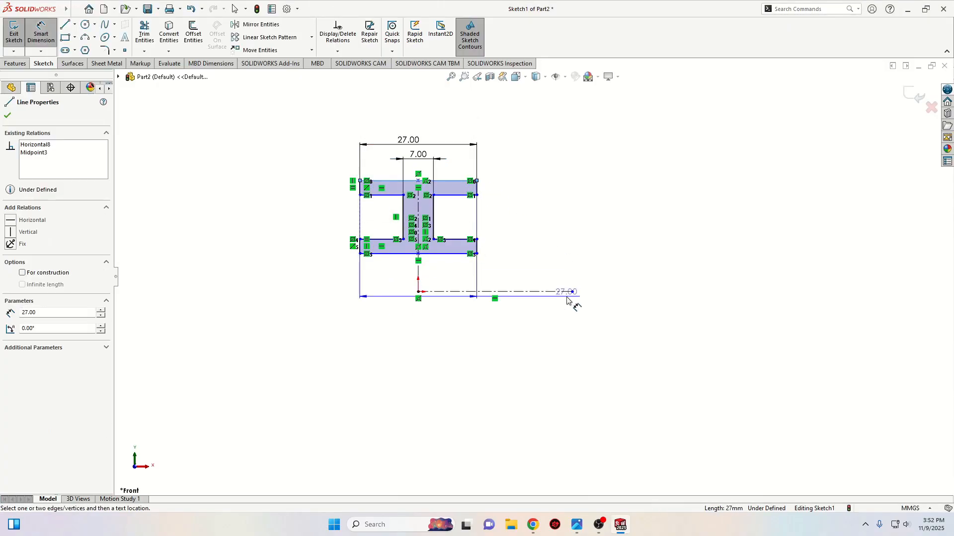
{"action": "left_click", "coordinate": [477, 181]}
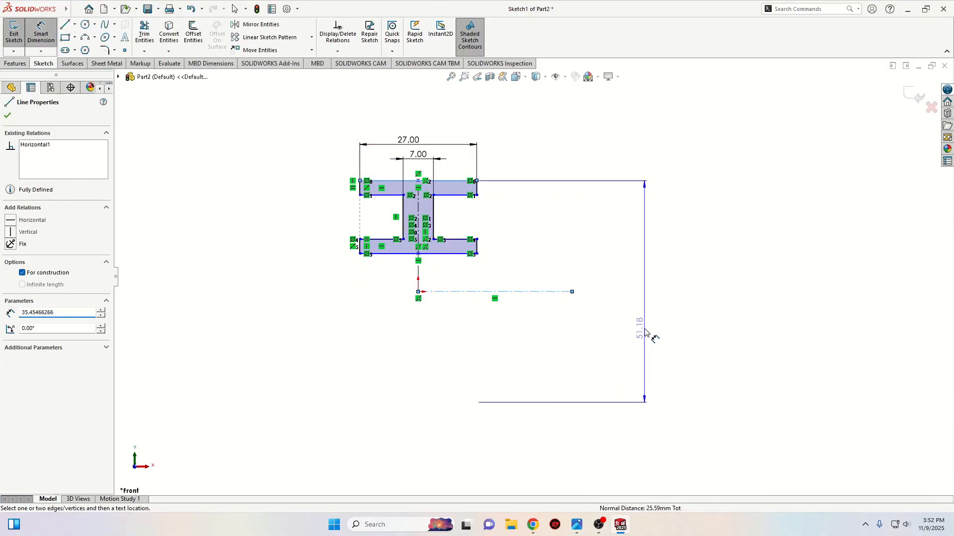
{"action": "left_click", "coordinate": [647, 332]}
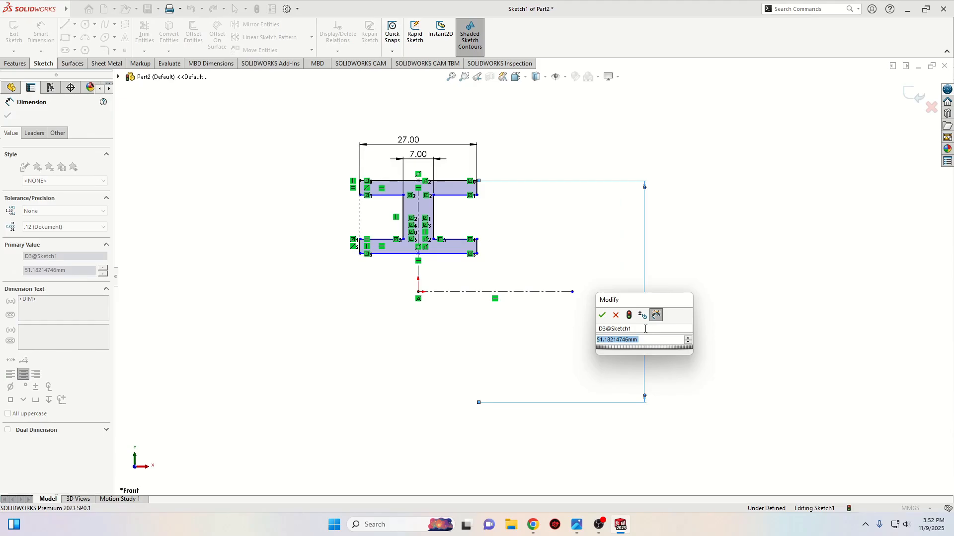
{"action": "type", "text": "70"}
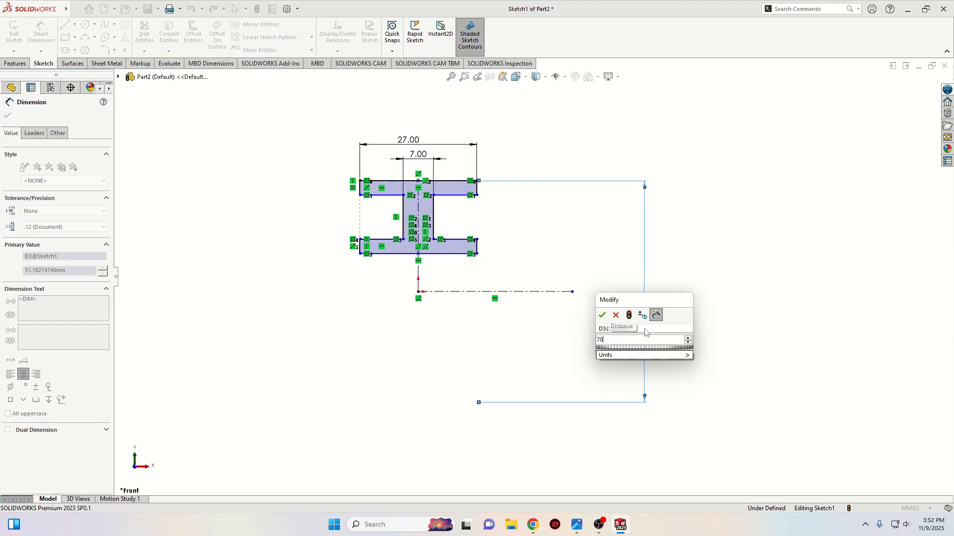
{"action": "key", "text": "Return"}
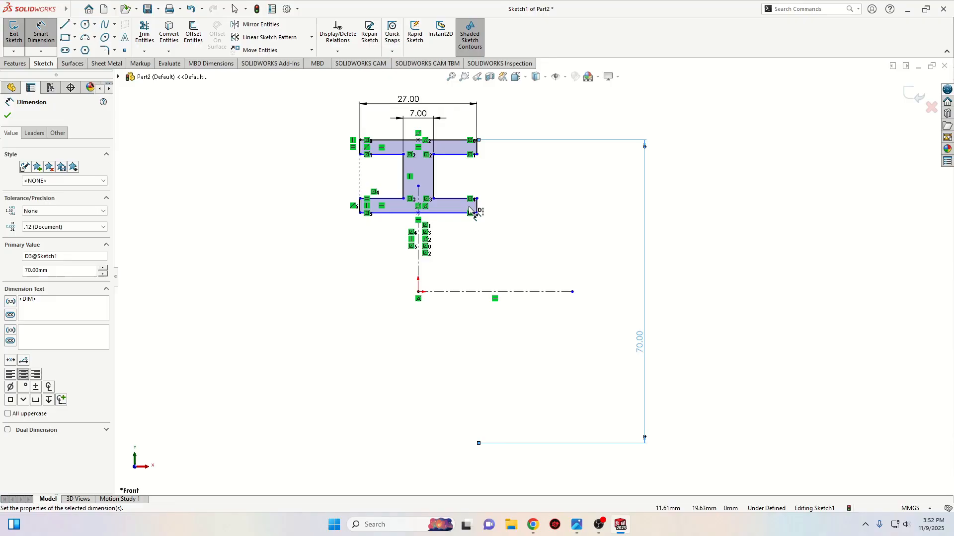
- Add diametric dimensions about the horizontal centerline: 60 mm to the upper flange's lower edge and 32 mm to the lower flange's upper edge
{"action": "left_click", "coordinate": [456, 154]}
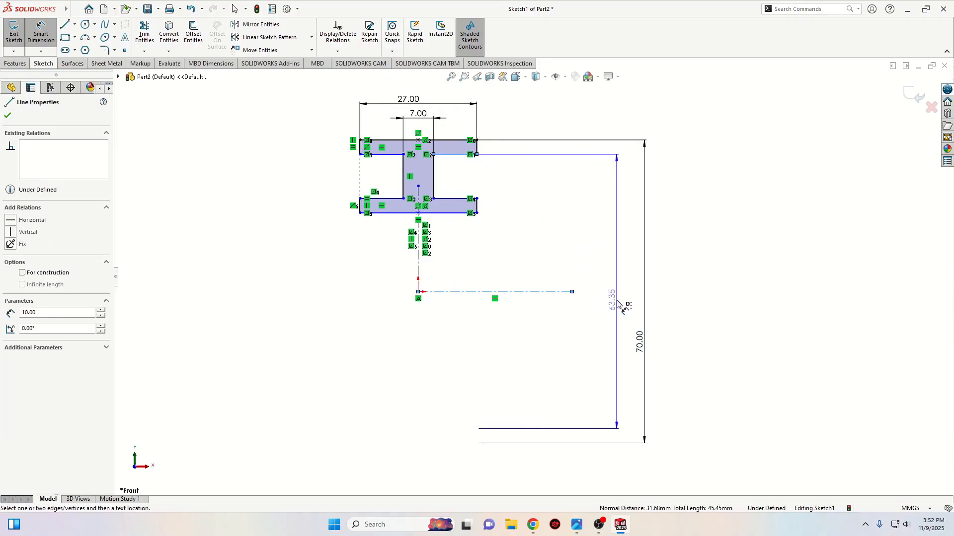
{"action": "left_click", "coordinate": [616, 301]}
{"action": "type", "text": "60"}
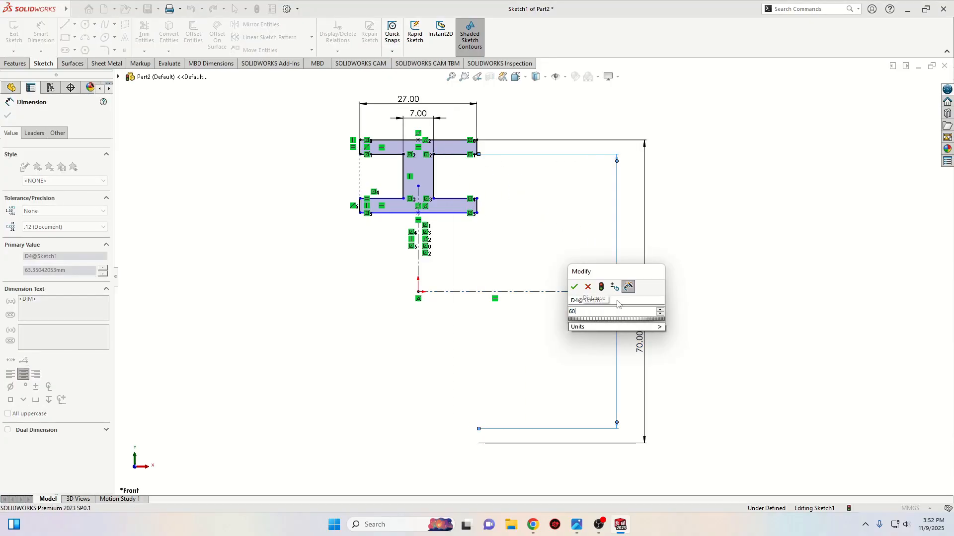
{"action": "key", "text": "Return"}
{"action": "left_click", "coordinate": [454, 192]}
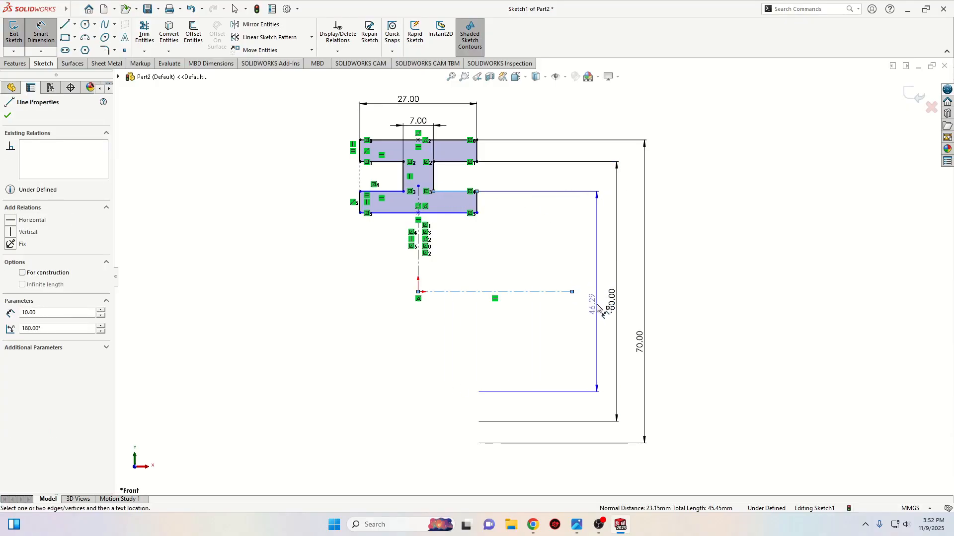
{"action": "left_click", "coordinate": [601, 303]}
{"action": "type", "text": "32"}
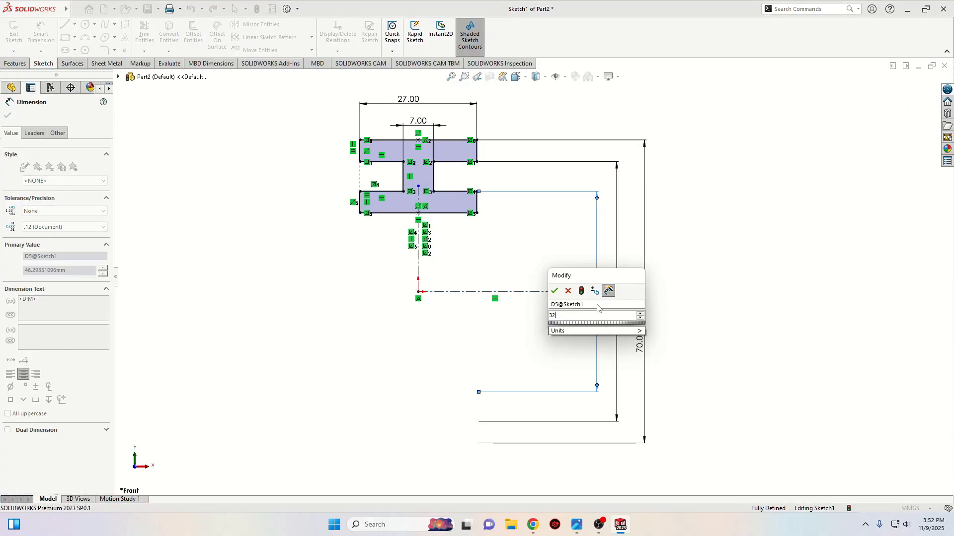
{"action": "key", "text": "Return"}
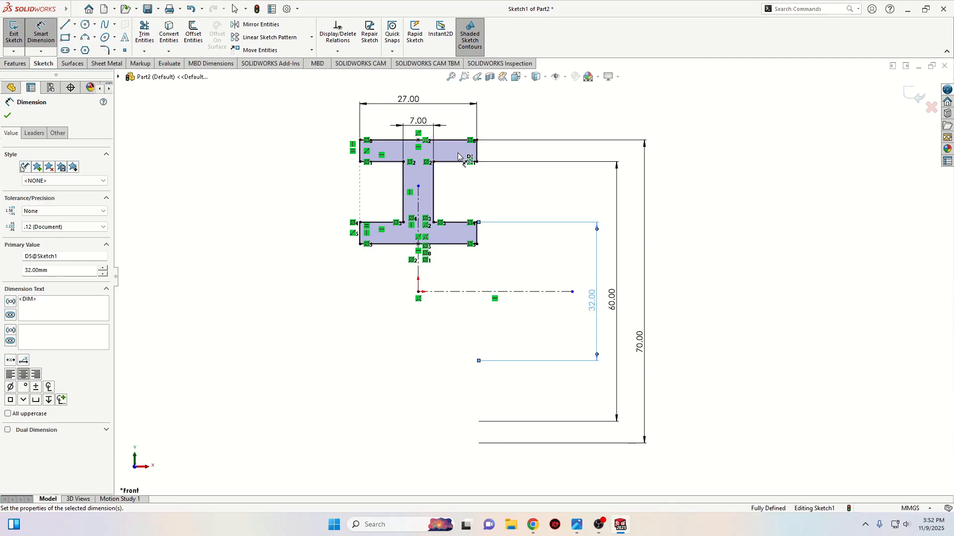
- Add a driven diametric dimension from the profile's lowest edge about the horizontal centerline
{"action": "left_click", "coordinate": [459, 244]}
{"action": "left_click", "coordinate": [491, 292]}
{"action": "left_click", "coordinate": [577, 313]}
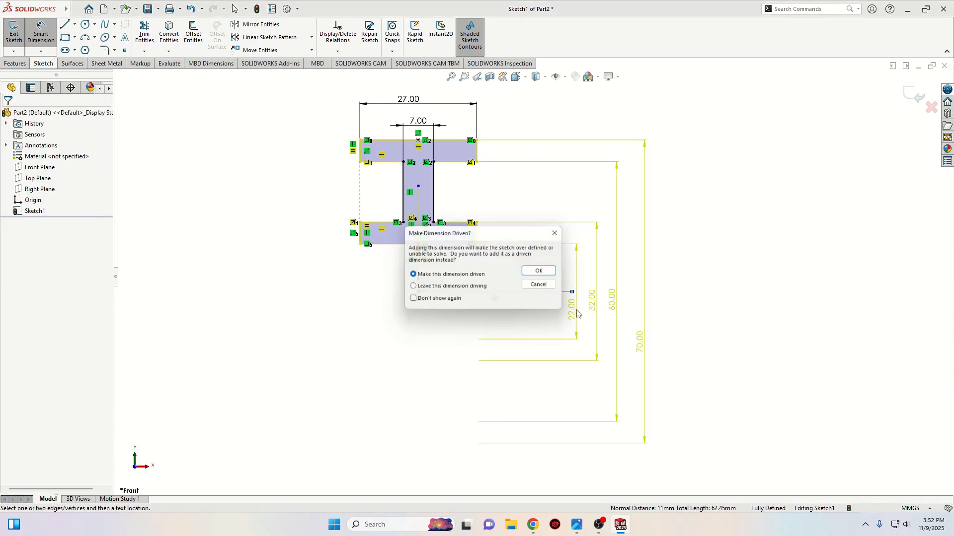
{"action": "left_click", "coordinate": [539, 271]}
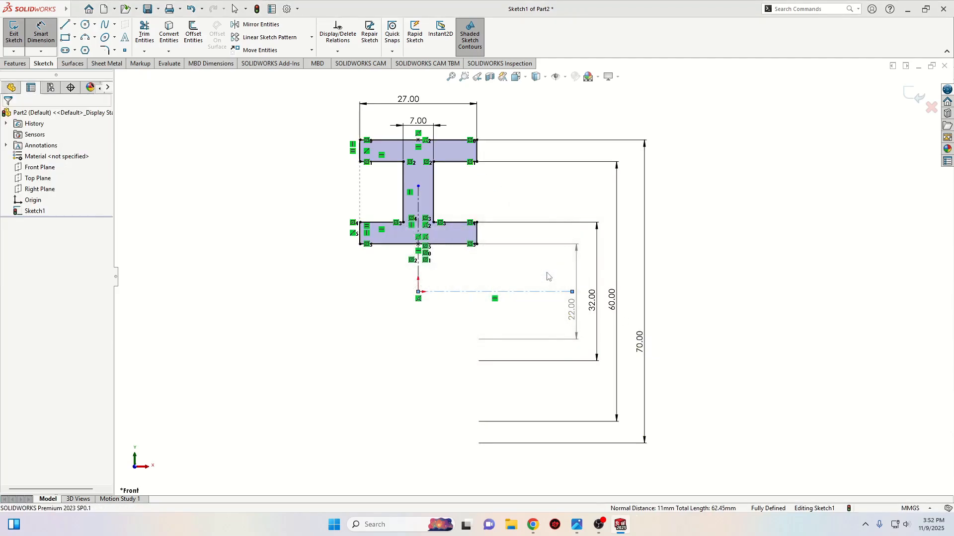
- Revolve the dimensioned cross-section 360 degrees about the horizontal centerline into a solid roller
{"action": "right_click", "coordinate": [678, 256]}
{"action": "left_click", "coordinate": [705, 288]}
{"action": "scroll", "coordinate": [293, 202], "scroll_direction": "up", "scroll_amount": 2}
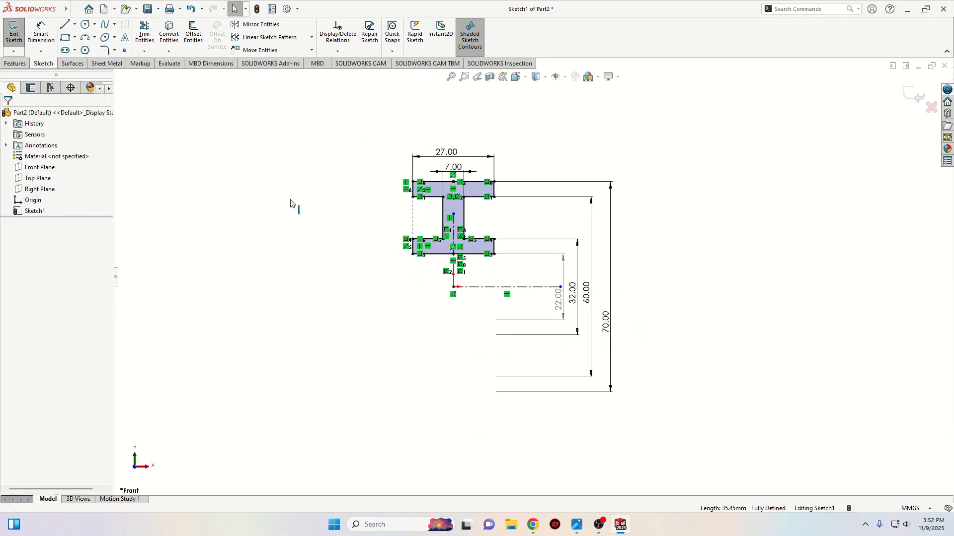
{"action": "left_click", "coordinate": [15, 63]}
{"action": "left_click", "coordinate": [48, 34]}
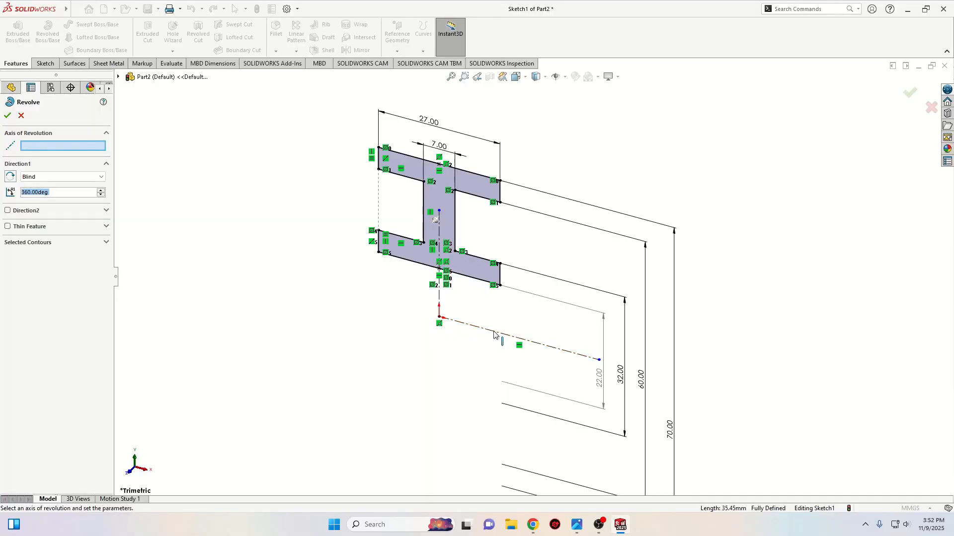
{"action": "left_click", "coordinate": [493, 335]}
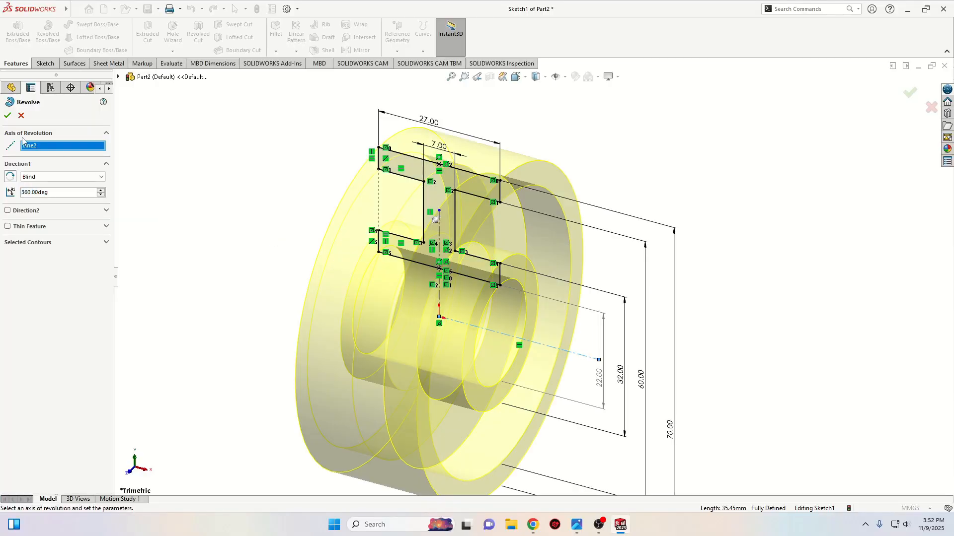
{"action": "left_click", "coordinate": [5, 117]}
{"action": "left_click", "coordinate": [264, 240]}
{"action": "scroll", "coordinate": [367, 303], "scroll_direction": "up", "scroll_amount": 4}
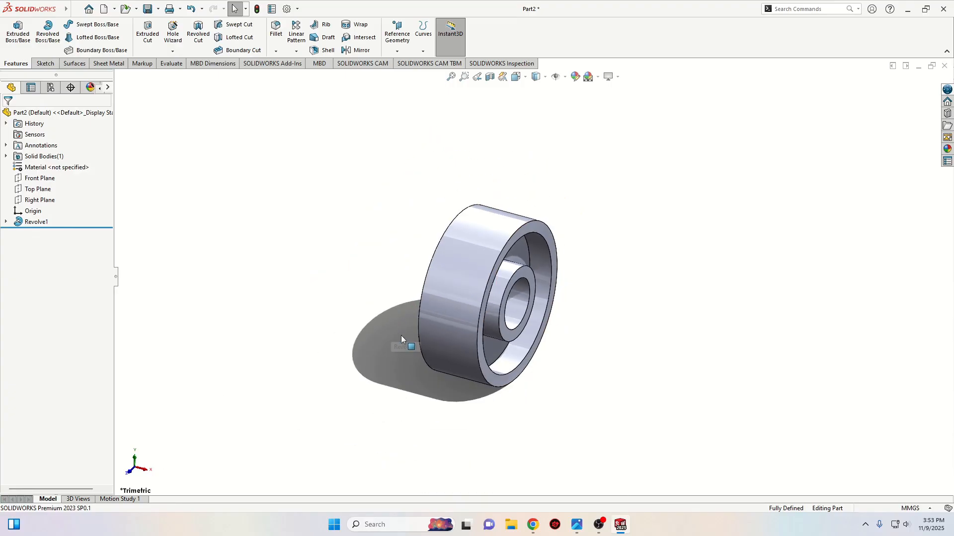
- Chamfer the hub bore's edges and the outer ring's inner rim edges on both sides by 1.5 mm at 45 degrees
{"action": "middle_click_drag", "start_coordinate": [400, 338], "coordinate": [356, 322]}
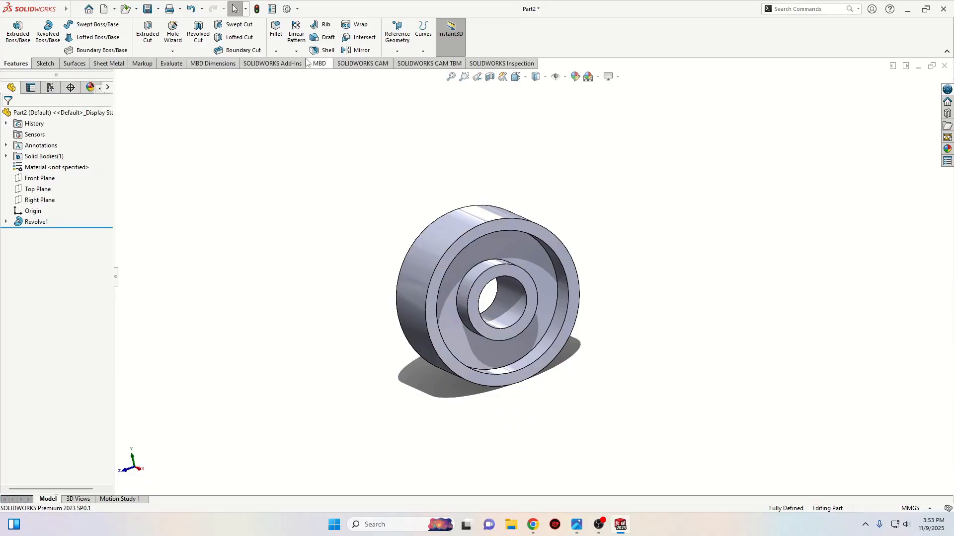
{"action": "left_click", "coordinate": [276, 51]}
{"action": "left_click", "coordinate": [296, 75]}
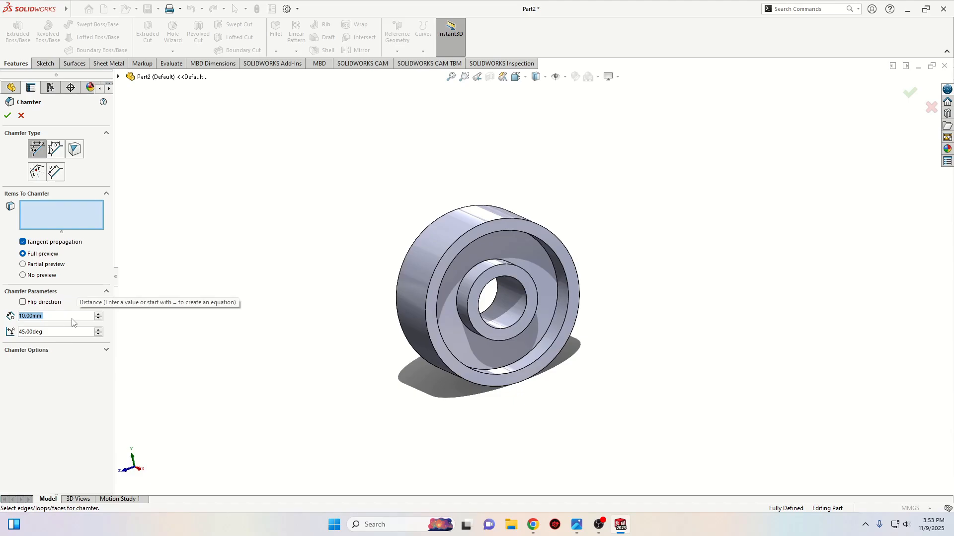
{"action": "type", "text": "1.5"}
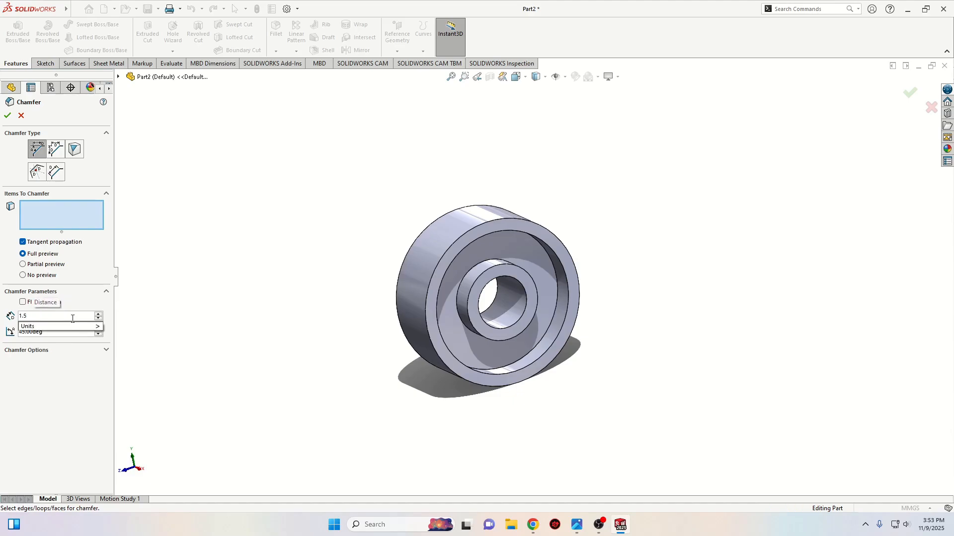
{"action": "key", "text": "Return"}
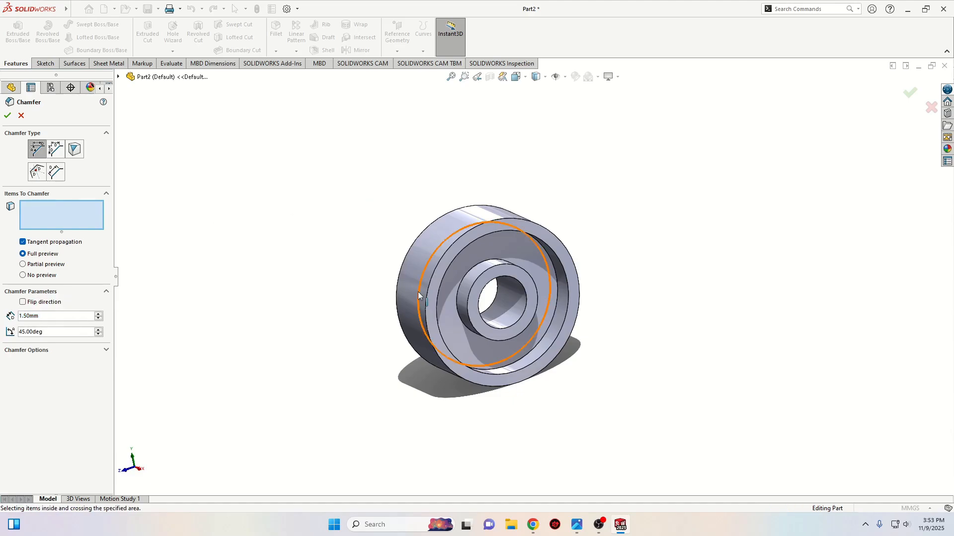
{"action": "left_click", "coordinate": [504, 306]}
{"action": "middle_click_drag", "start_coordinate": [452, 364], "coordinate": [373, 368]}
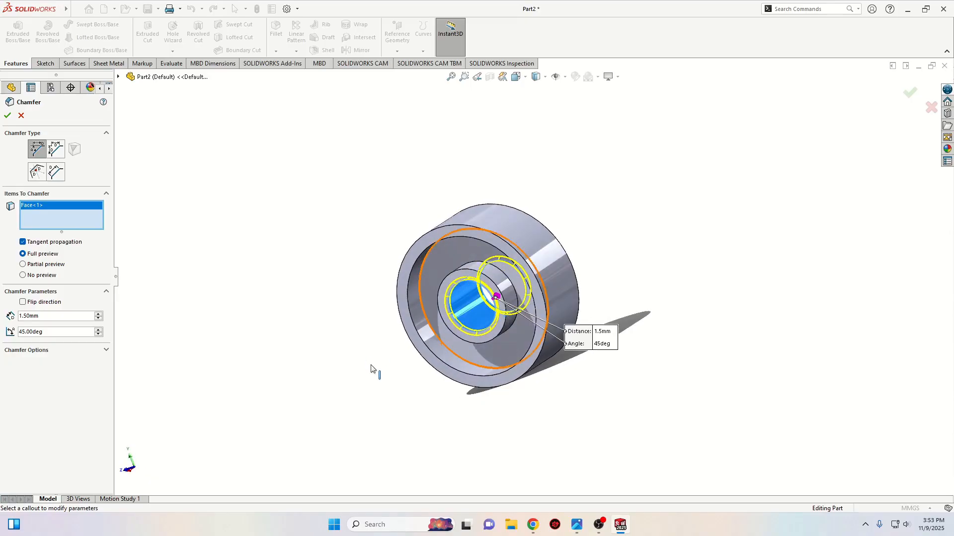
{"action": "left_click", "coordinate": [418, 335]}
{"action": "middle_click_drag", "start_coordinate": [395, 337], "coordinate": [427, 324]}
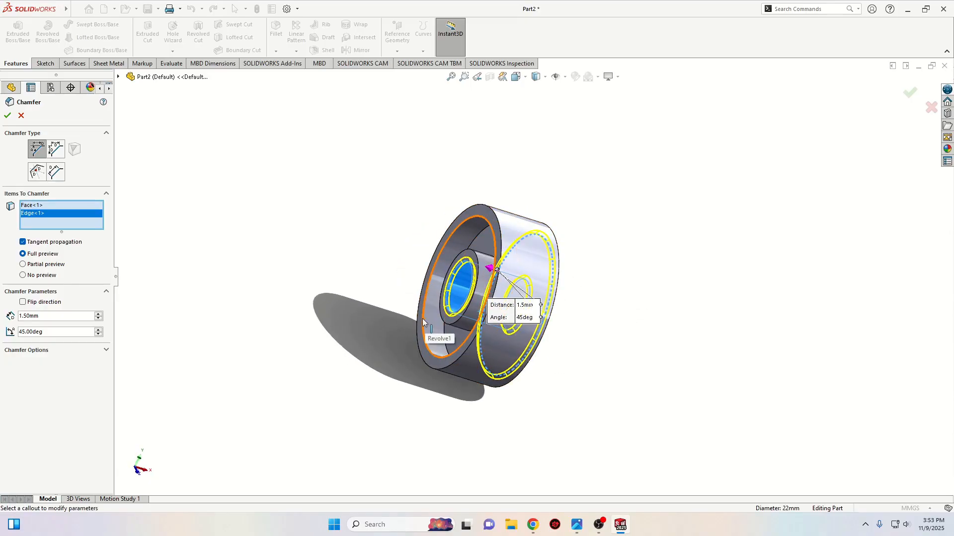
{"action": "left_click", "coordinate": [424, 322]}
{"action": "left_click", "coordinate": [7, 117]}
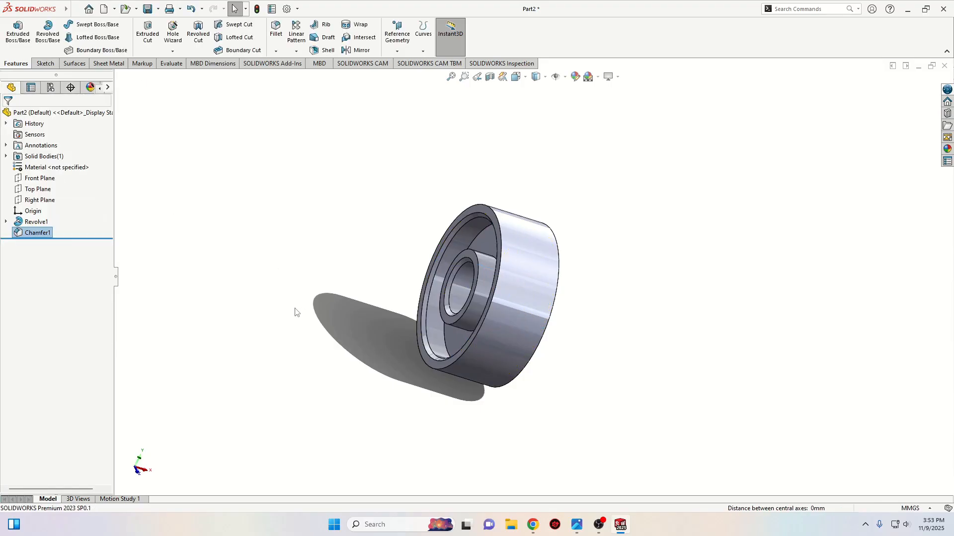
- Assign AISI 1020 from the Steel category as the roller's material
{"action": "middle_click_drag", "start_coordinate": [294, 311], "coordinate": [199, 324]}
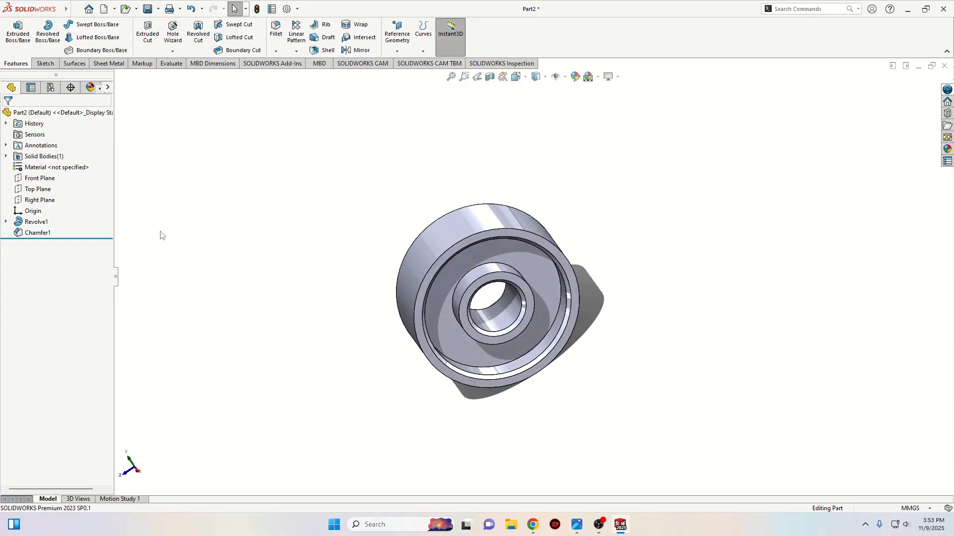
{"action": "right_click", "coordinate": [62, 171]}
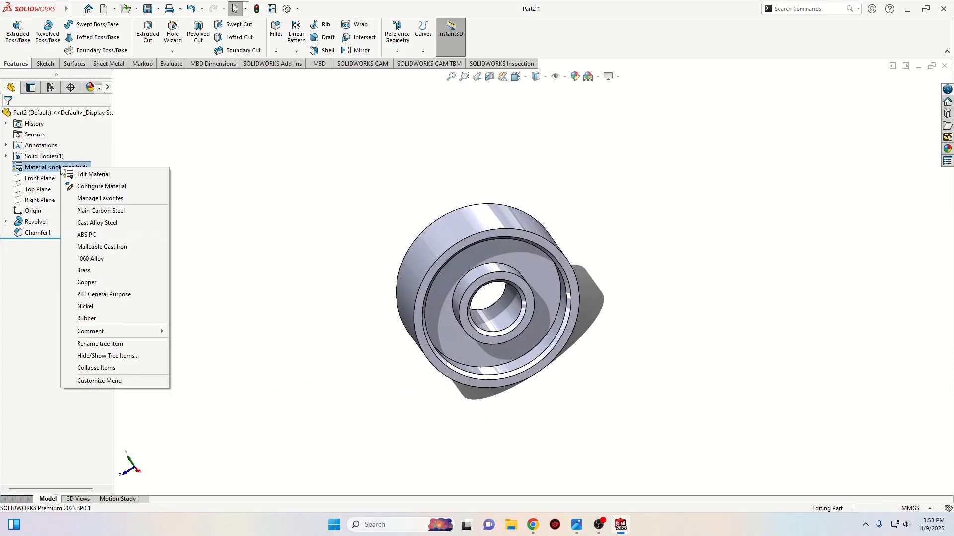
{"action": "left_click", "coordinate": [96, 174]}
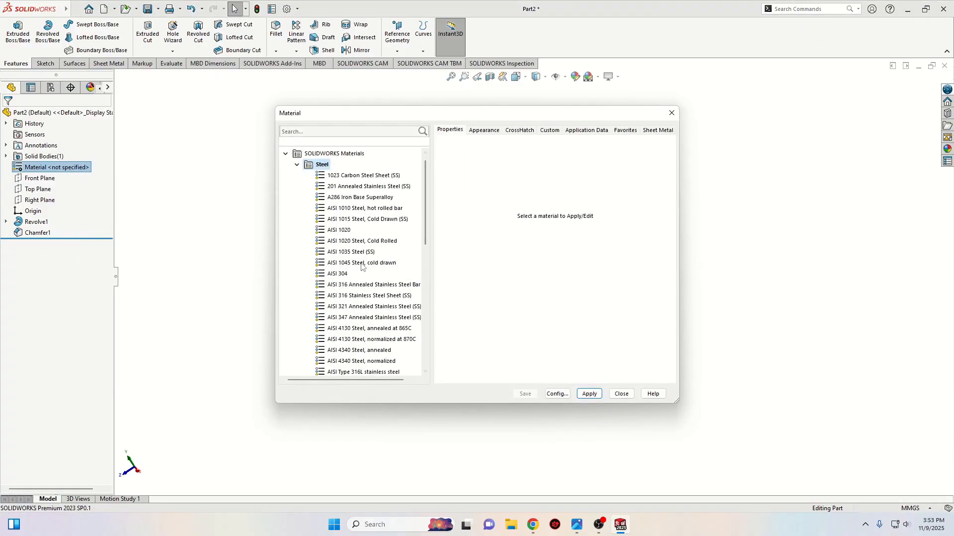
{"action": "left_click", "coordinate": [297, 166]}
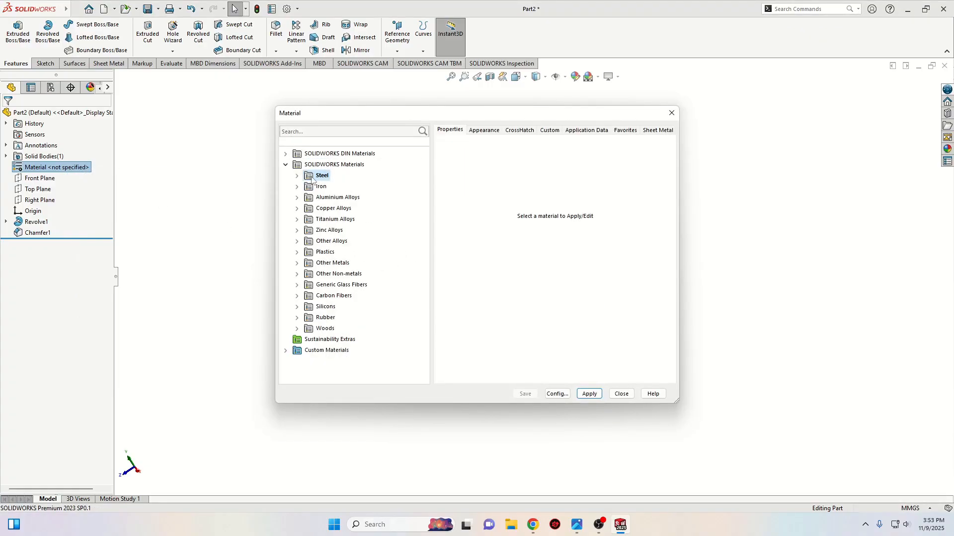
{"action": "left_click", "coordinate": [297, 176]}
{"action": "left_click", "coordinate": [351, 222]}
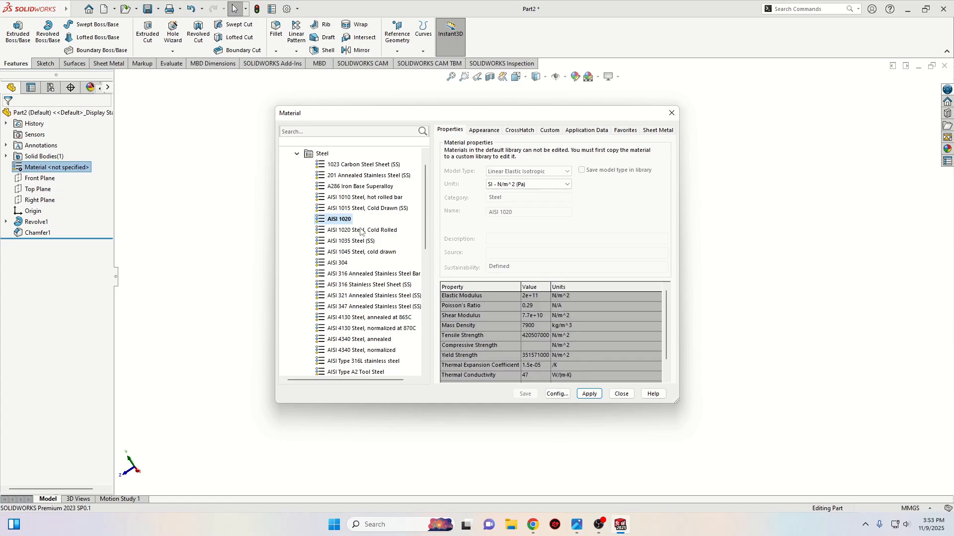
{"action": "left_click", "coordinate": [590, 394]}
{"action": "left_click", "coordinate": [621, 394]}
{"action": "middle_click_drag", "start_coordinate": [624, 370], "coordinate": [520, 284]}
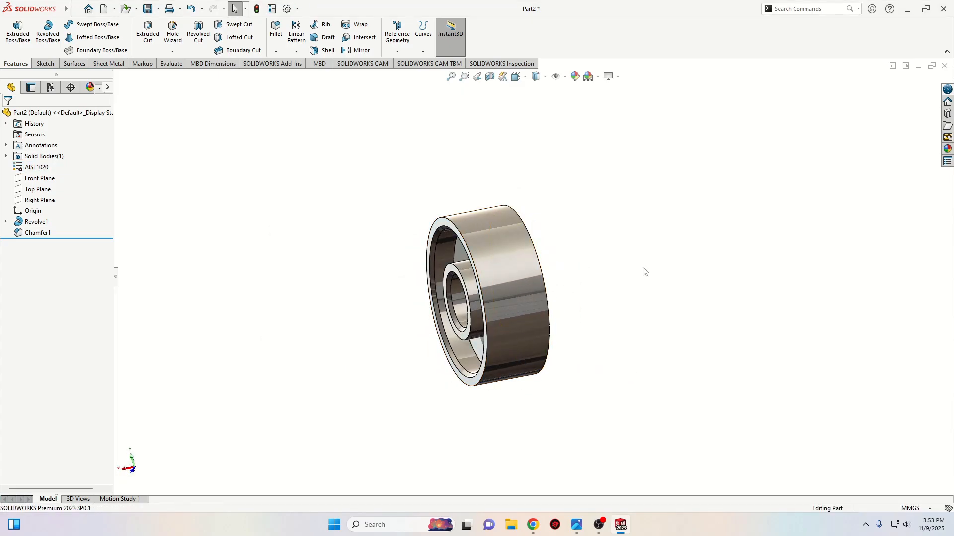
- Apply the polished steel appearance from the Metal library's Steel category to the whole part
{"action": "left_click", "coordinate": [948, 150]}
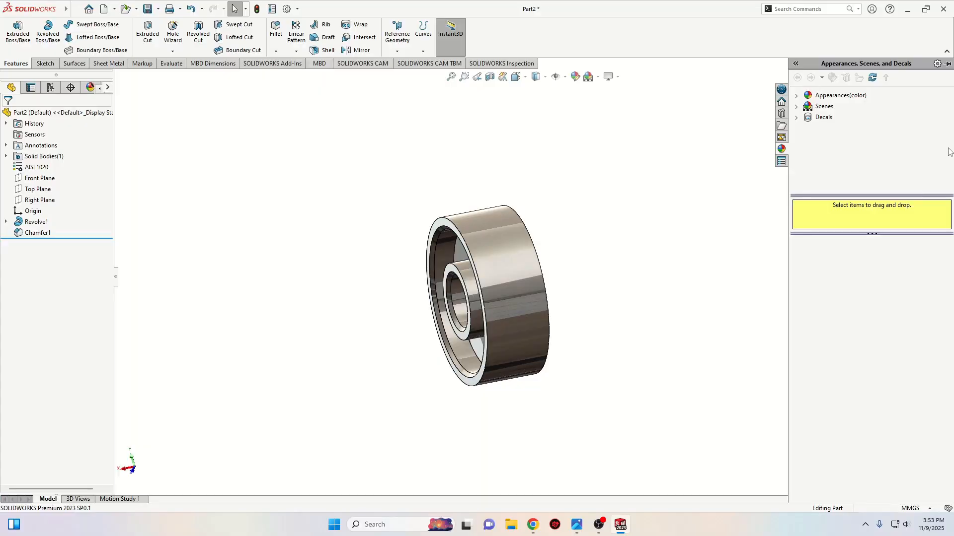
{"action": "left_click", "coordinate": [796, 96]}
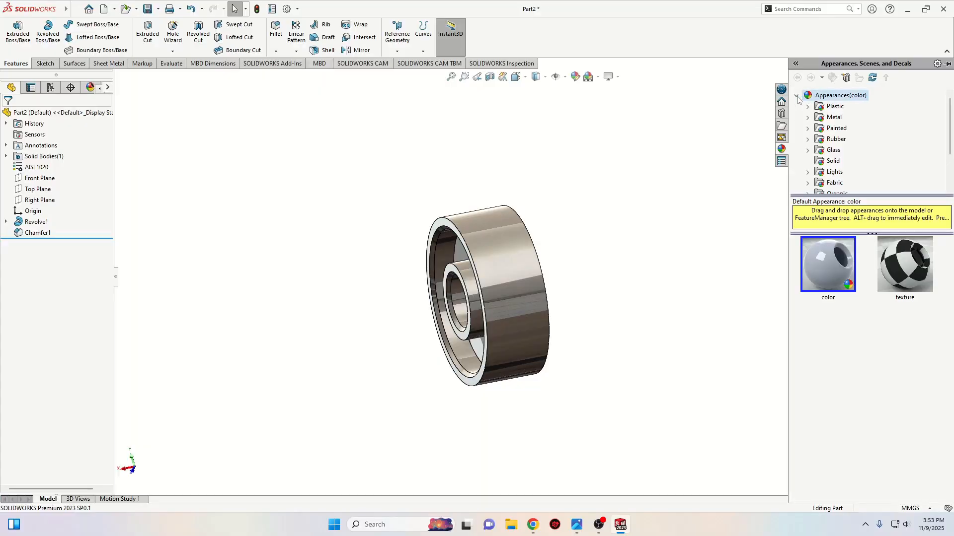
{"action": "scroll", "coordinate": [834, 168], "scroll_direction": "down", "scroll_amount": 2}
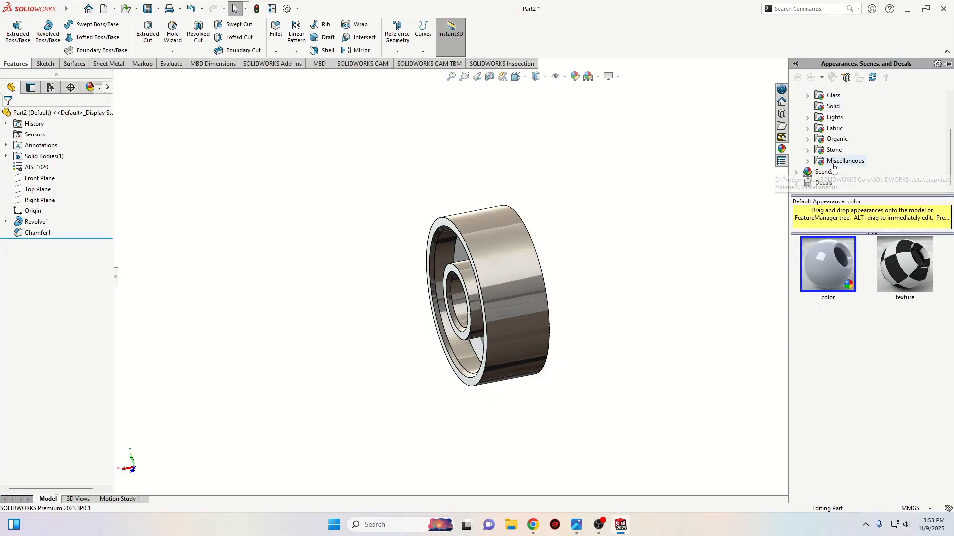
{"action": "scroll", "coordinate": [835, 167], "scroll_direction": "up", "scroll_amount": 2}
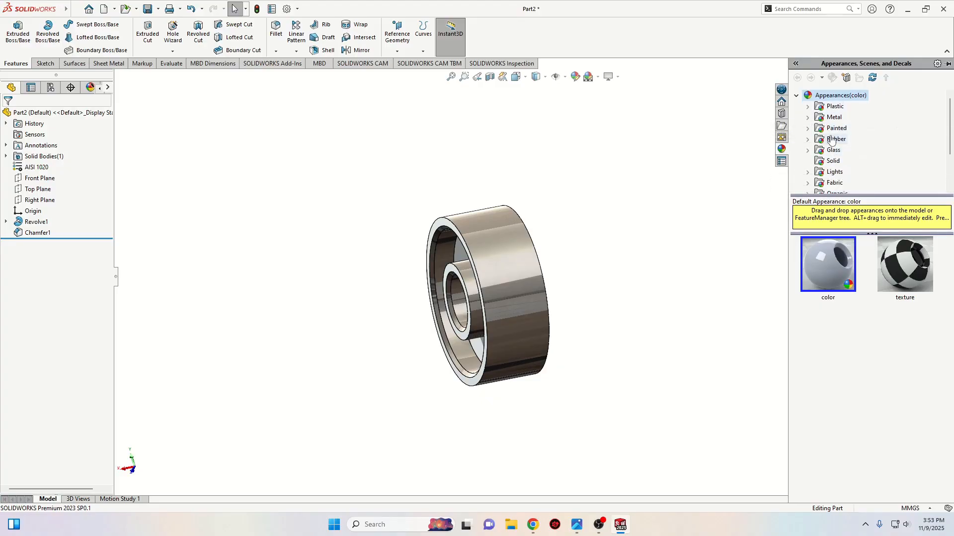
{"action": "left_click", "coordinate": [809, 119]}
{"action": "left_click", "coordinate": [839, 106]}
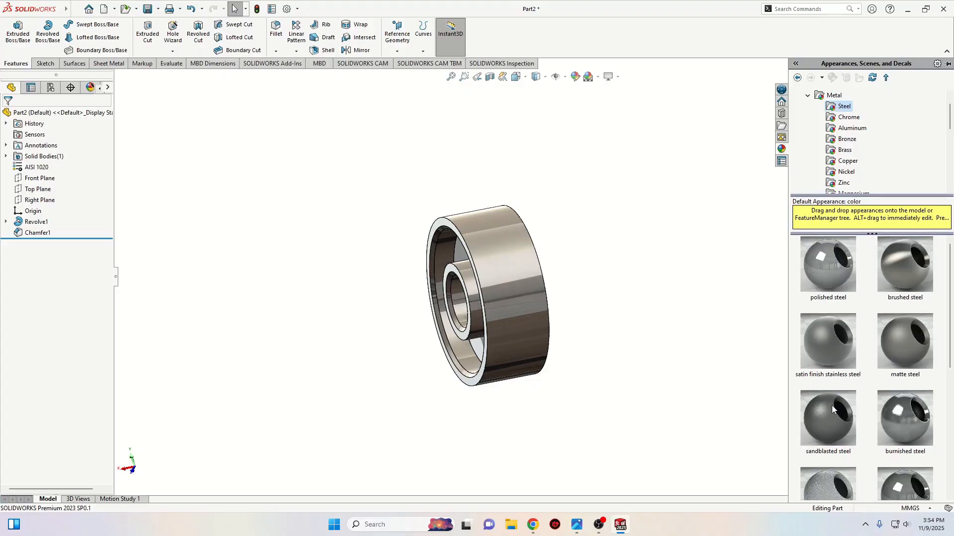
{"action": "left_click", "coordinate": [827, 265]}
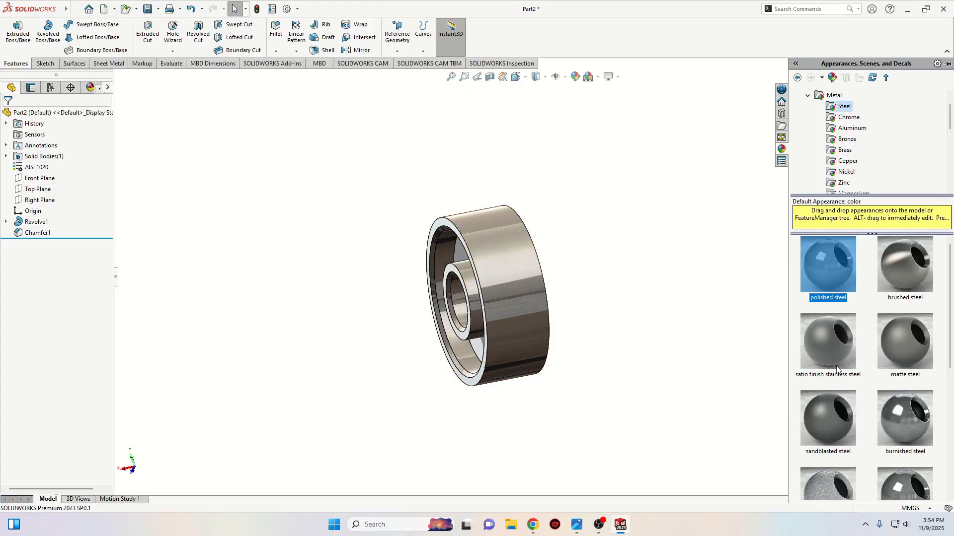
{"action": "double_click", "coordinate": [825, 349]}
{"action": "left_click_drag", "start_coordinate": [827, 266], "coordinate": [514, 281]}
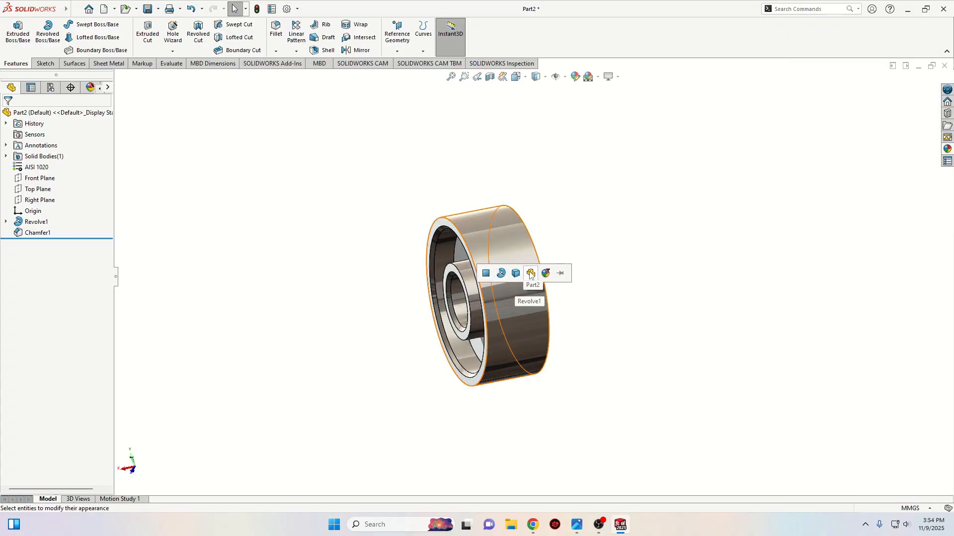
{"action": "left_click", "coordinate": [530, 274]}
{"action": "middle_click_drag", "start_coordinate": [520, 290], "coordinate": [660, 314]}
{"action": "middle_click_drag", "start_coordinate": [612, 288], "coordinate": [582, 349]}
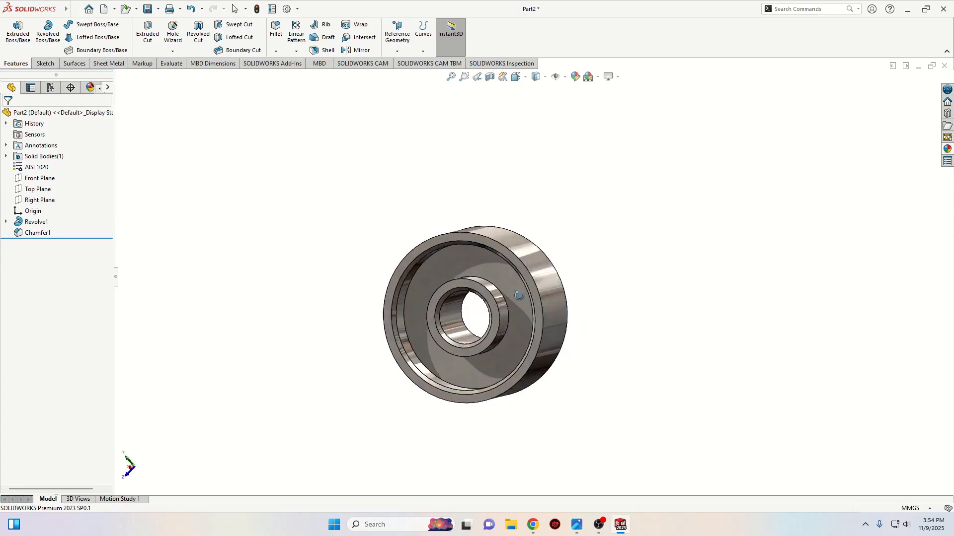